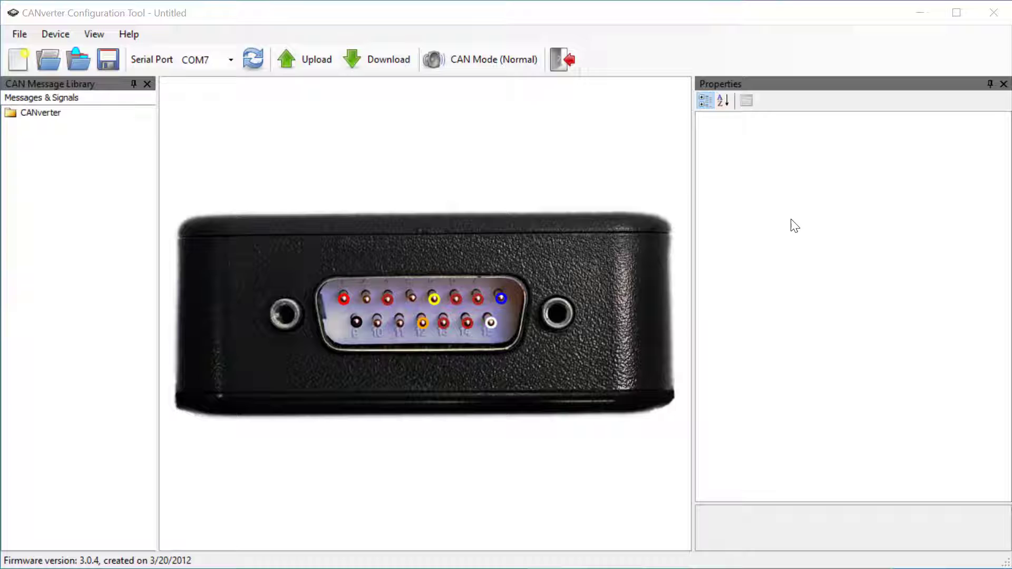
Select the CAN Low pin to show the CAN properties: 500K bps baud rate, BTR0 65, BTR1 118, Normal mode
left_click(20, 65)
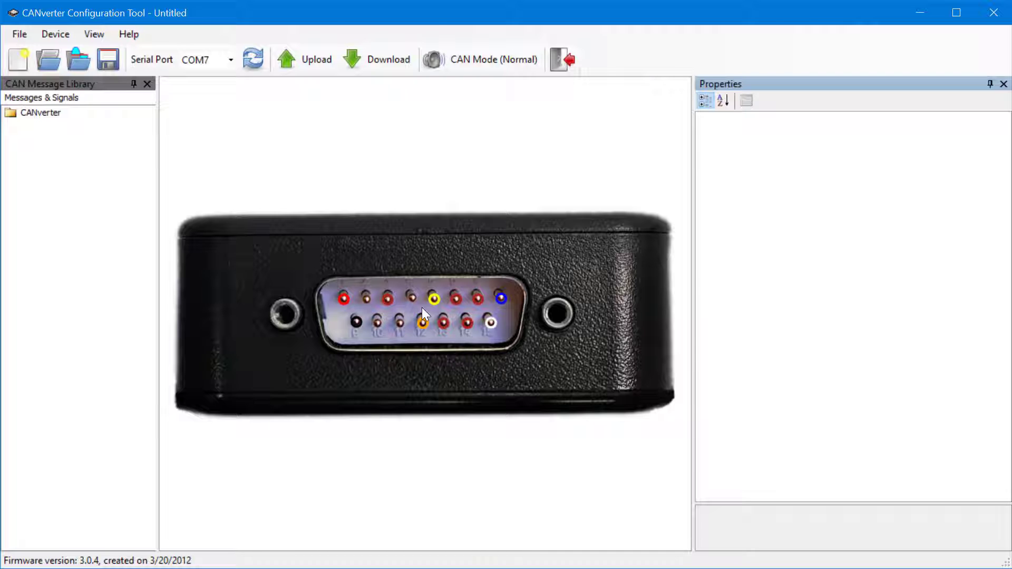
mouse_move(484, 306)
mouse_move(387, 299)
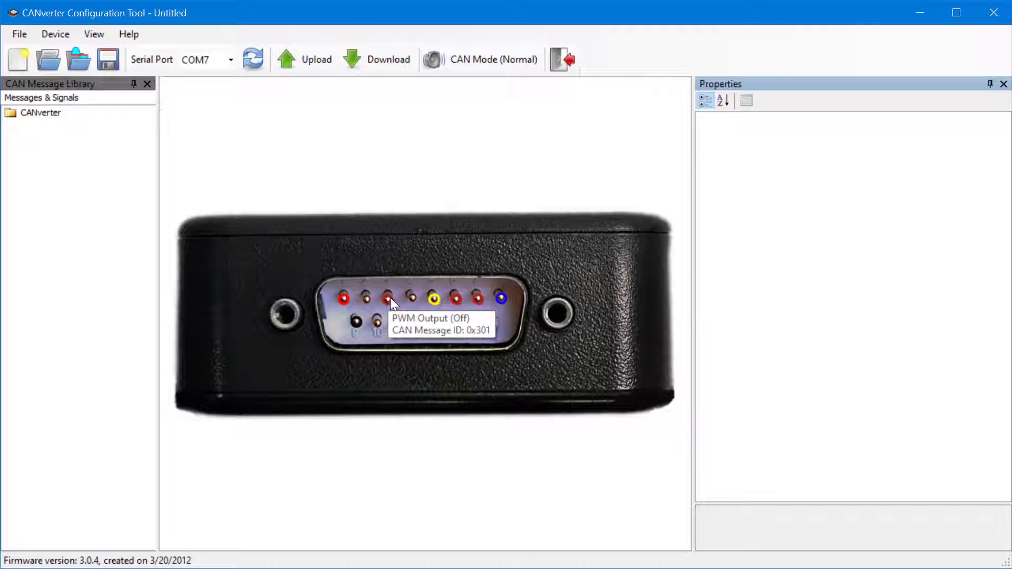
left_click(504, 299)
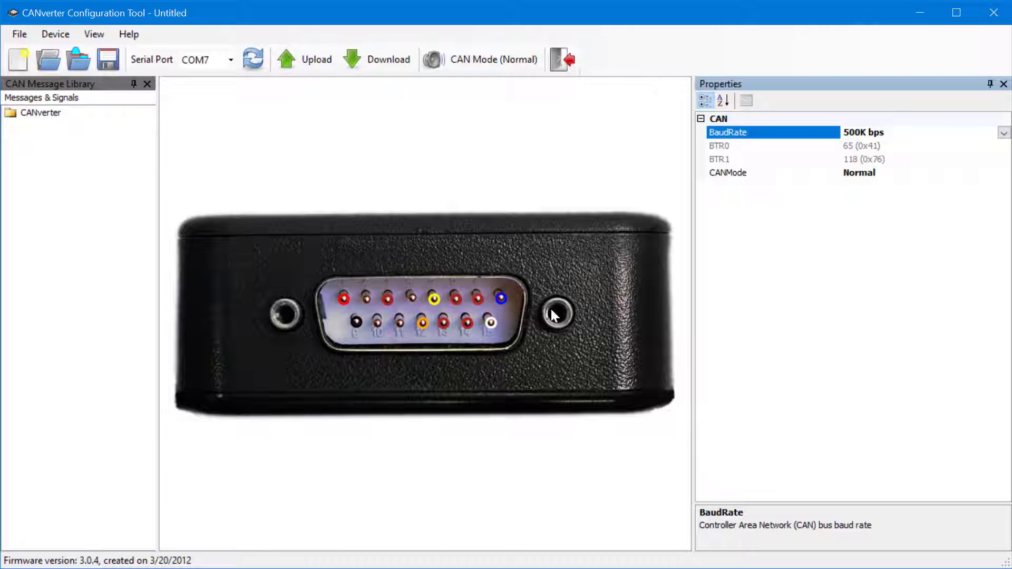
Reselect 500K bps as the baud rate and review the CAN mode setting
left_click(1003, 133)
left_click(881, 178)
left_click(903, 173)
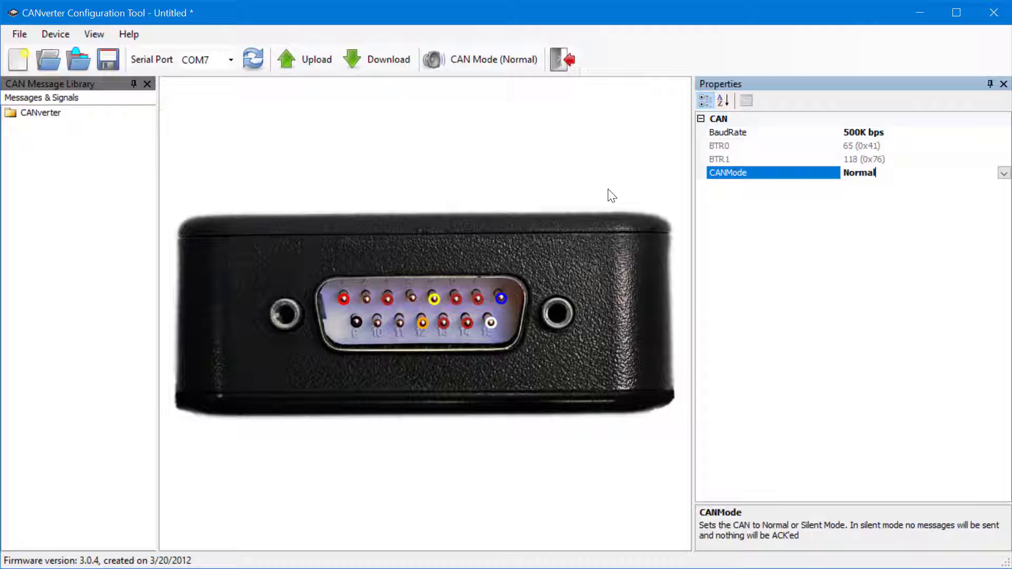
Look through the Device > Configure menu options without choosing anything
left_click(98, 35)
mouse_move(59, 38)
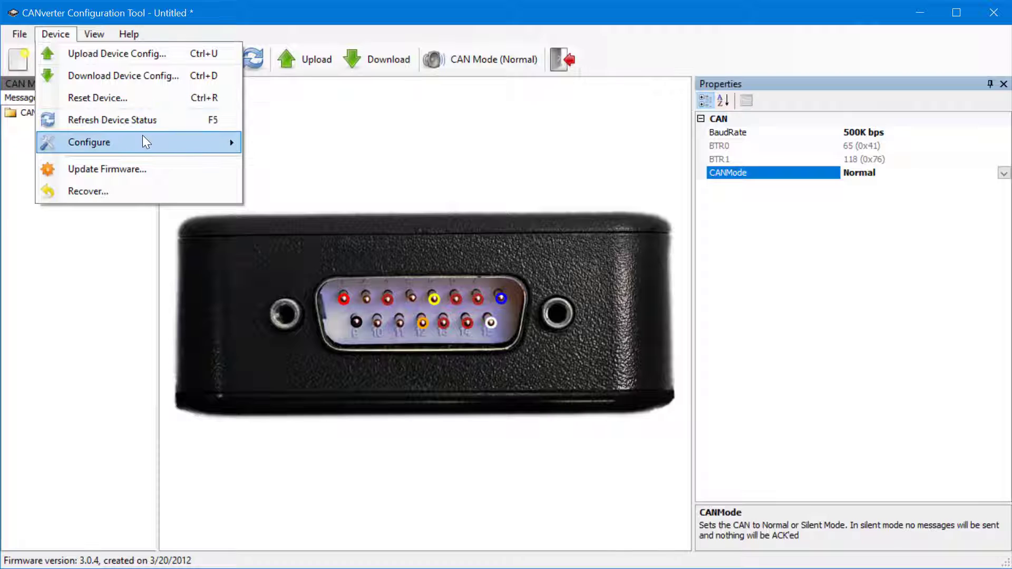
mouse_move(151, 138)
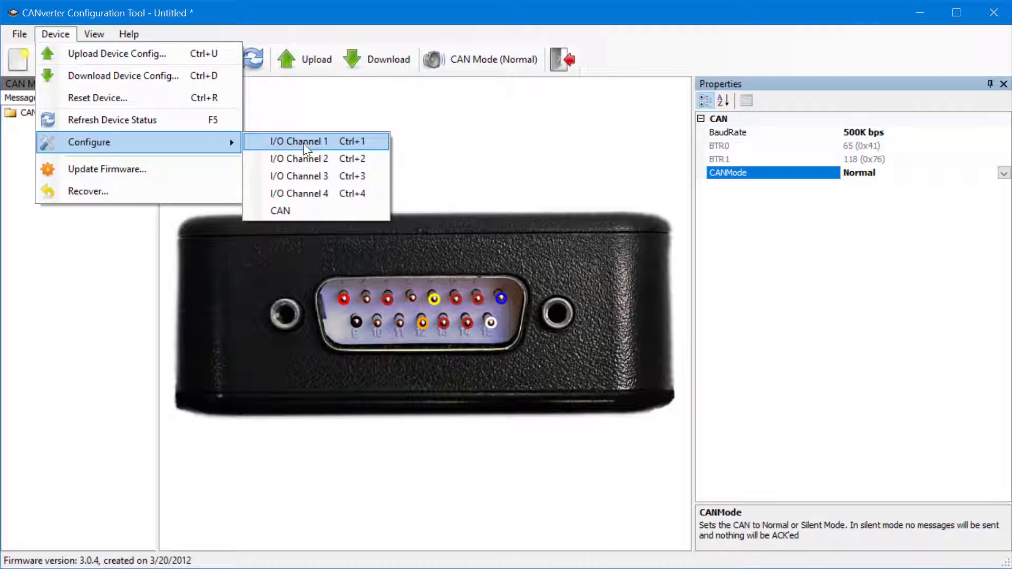
left_click(504, 163)
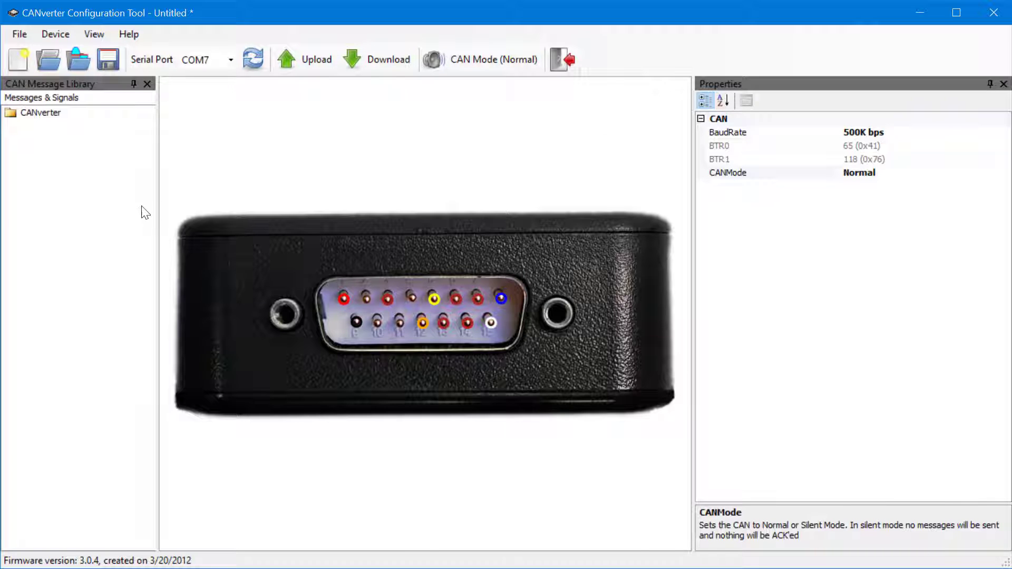
Load AnalogIO.dbc, assign the ACT signal to pin 6, and review its mode and AnalogInputPeriod
left_click(78, 61)
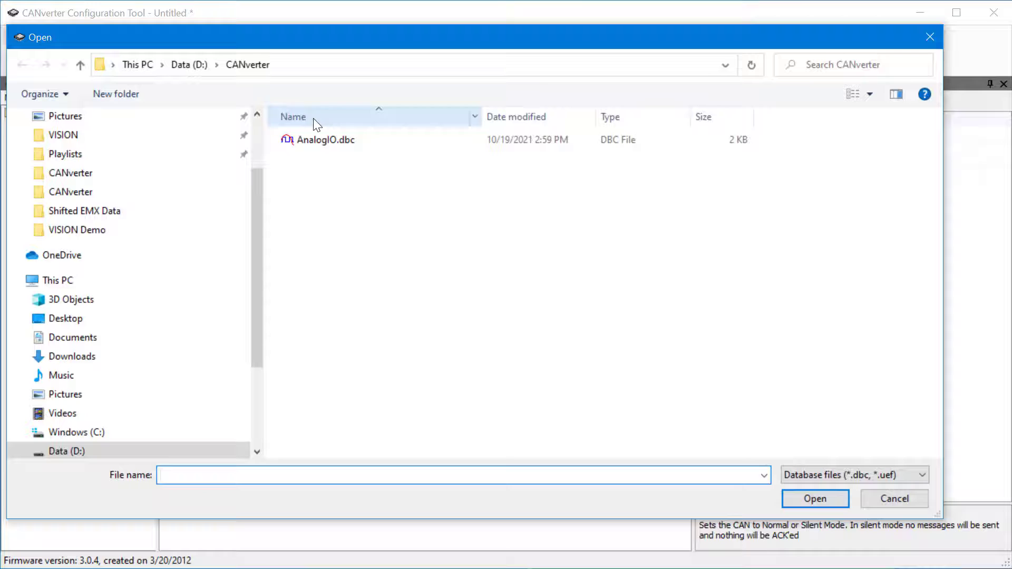
double_click(310, 147)
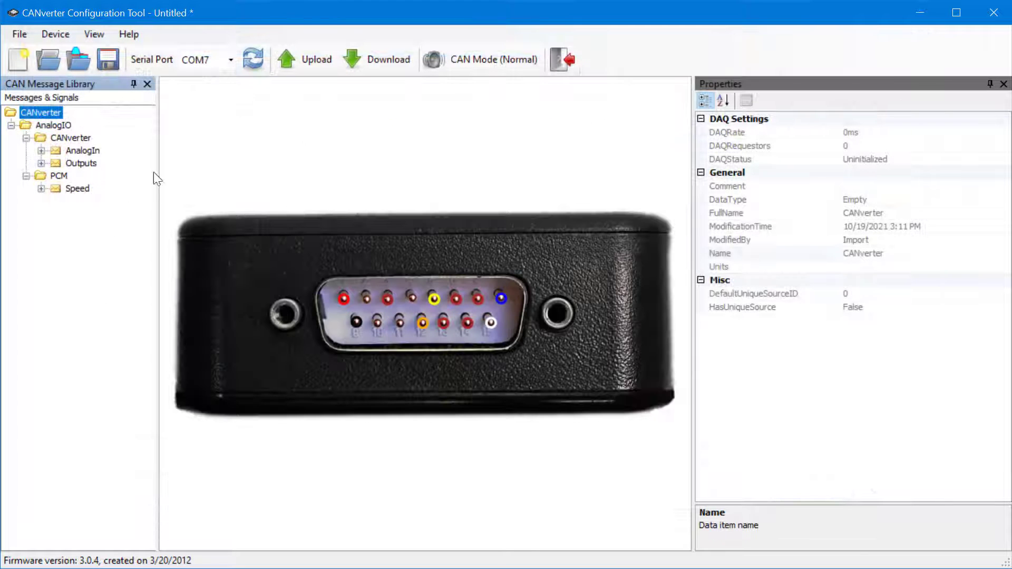
left_click(42, 150)
left_click(84, 164)
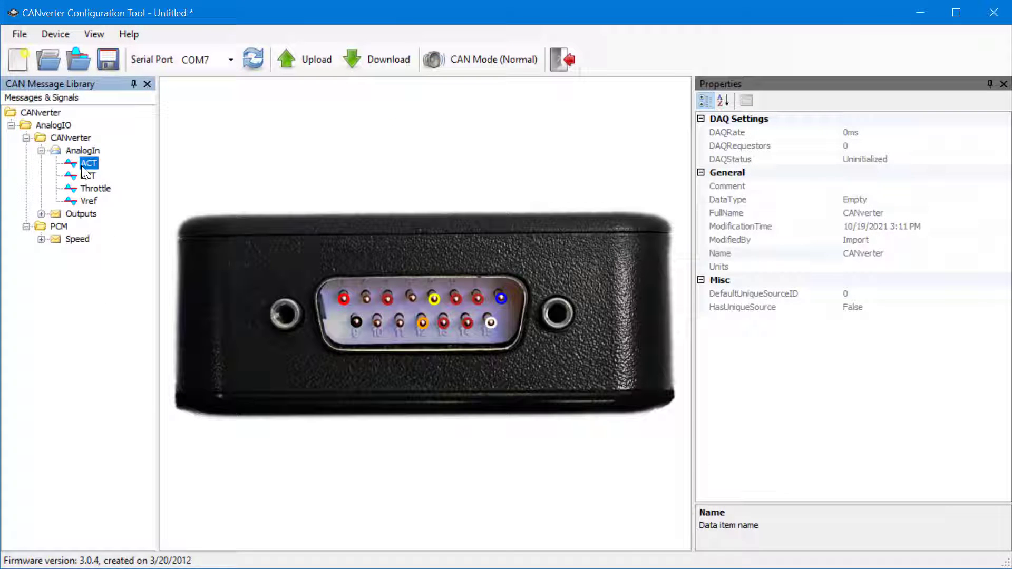
left_click_drag(86, 165, 456, 305)
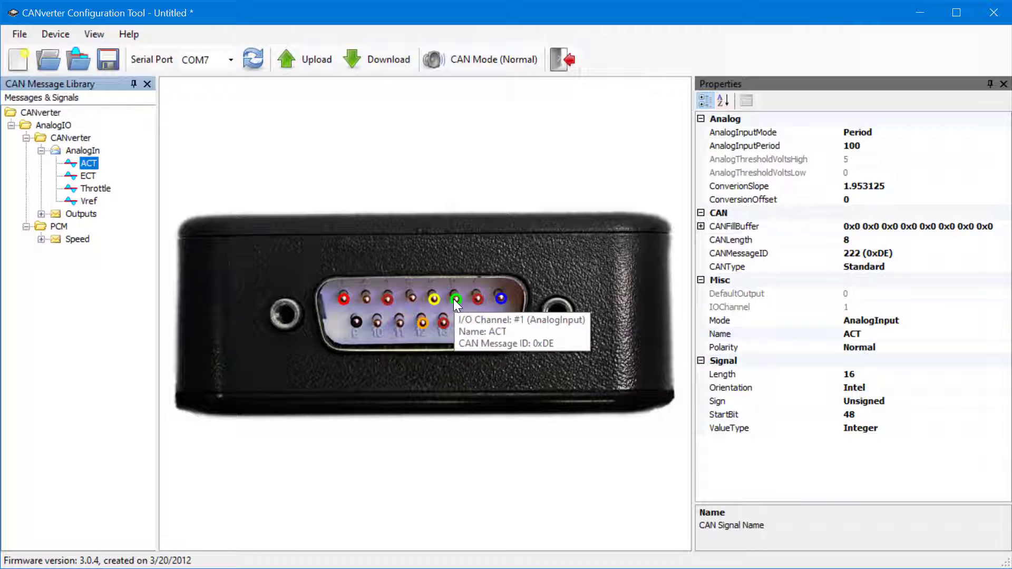
left_click(972, 318)
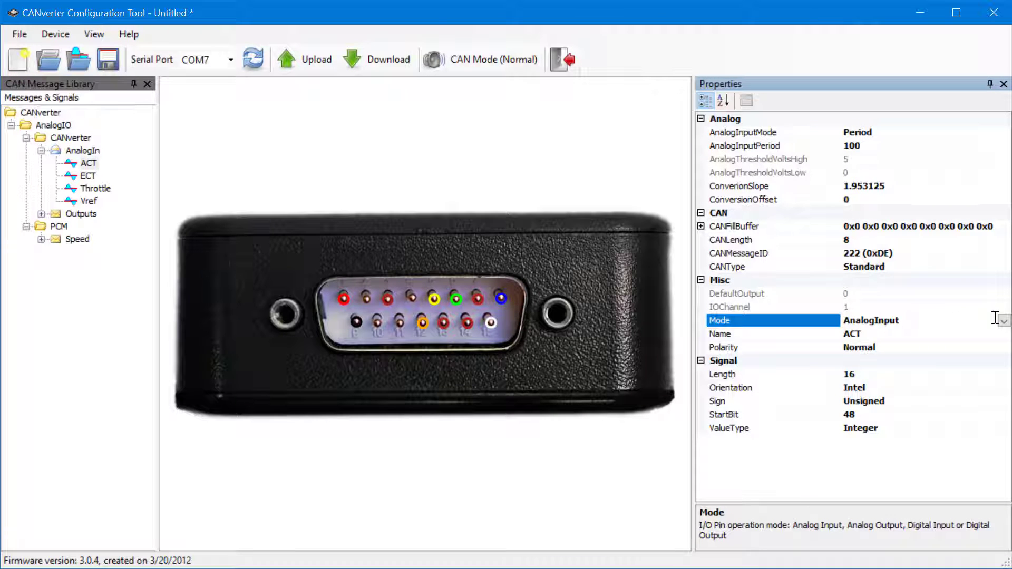
left_click(887, 145)
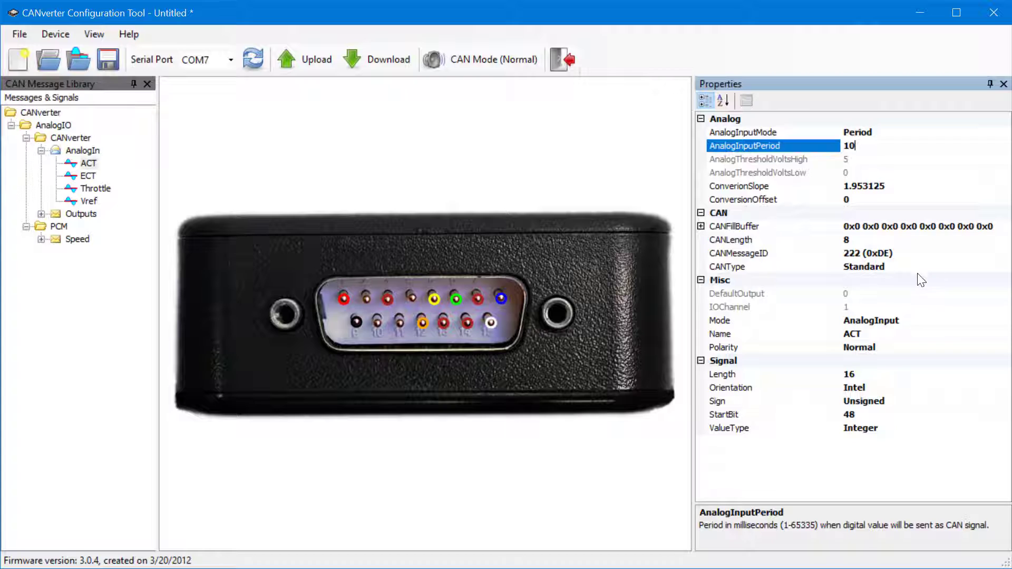
left_click(40, 214)
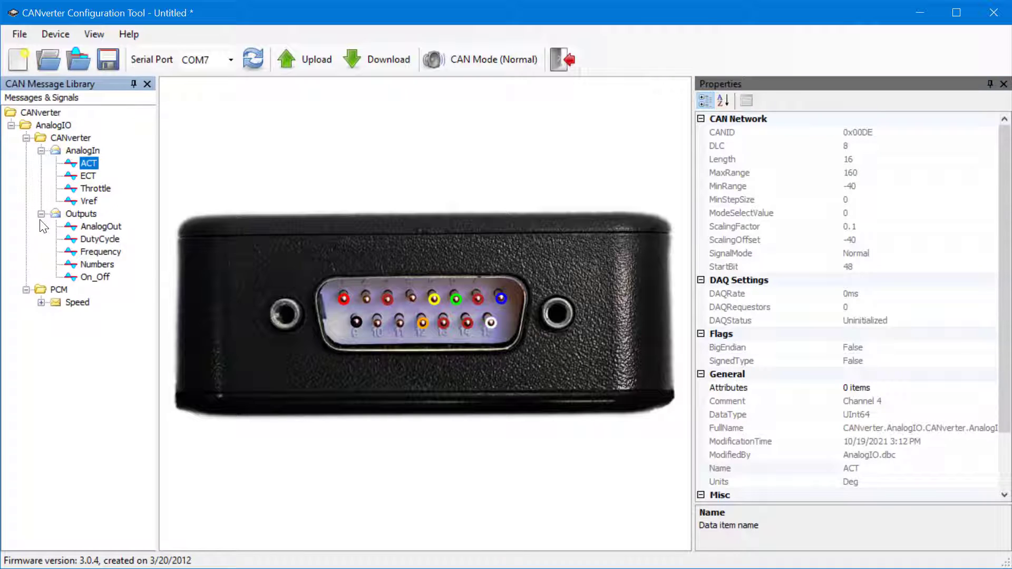
Assign AnalogOut to connector pin 13 and set that pin's mode to AnalogOutput
left_click_drag(97, 227, 448, 330)
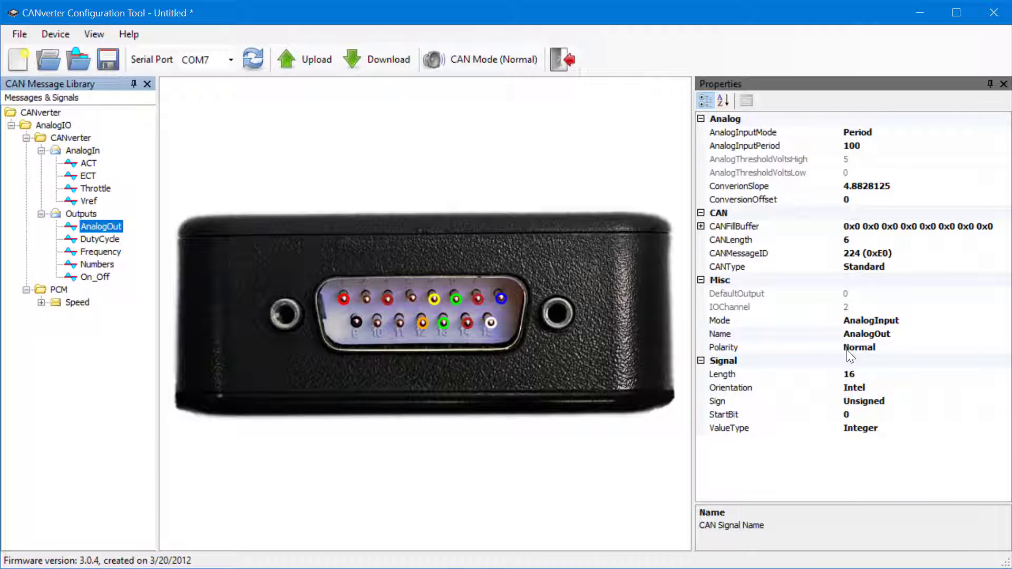
left_click(999, 321)
left_click(1005, 320)
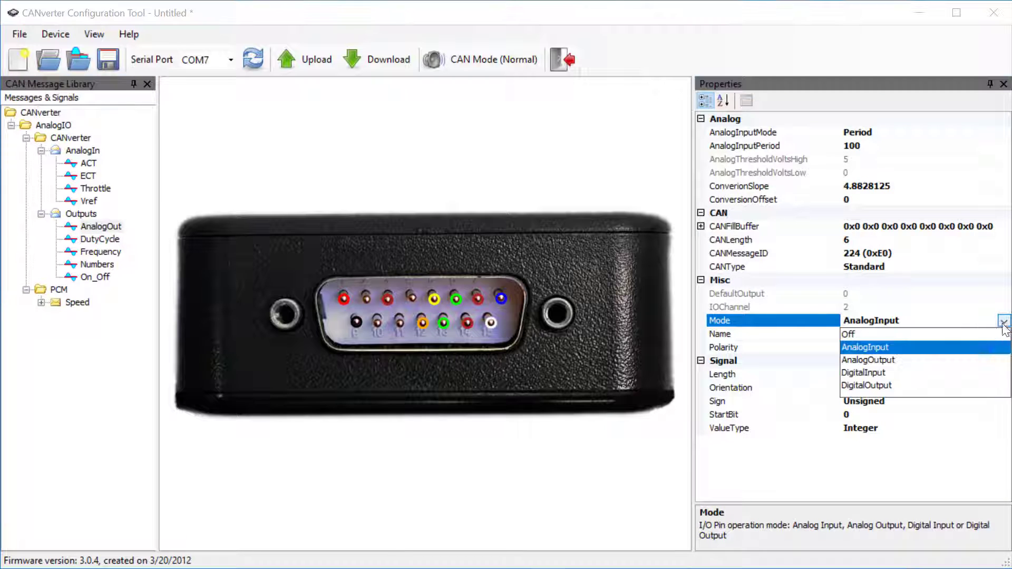
left_click(868, 360)
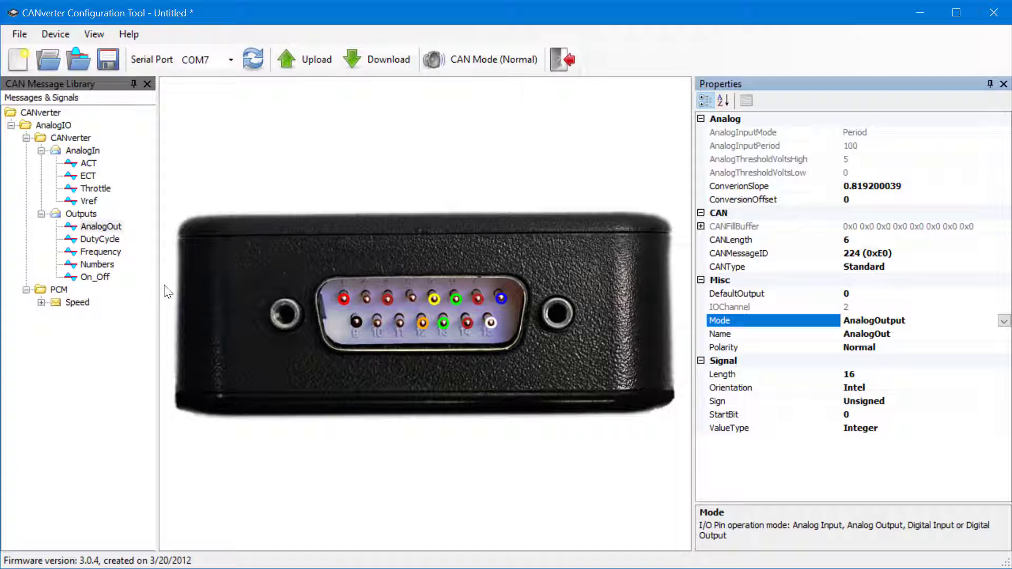
Set the pin carrying the Control signal to DigitalInput mode
left_click(86, 279)
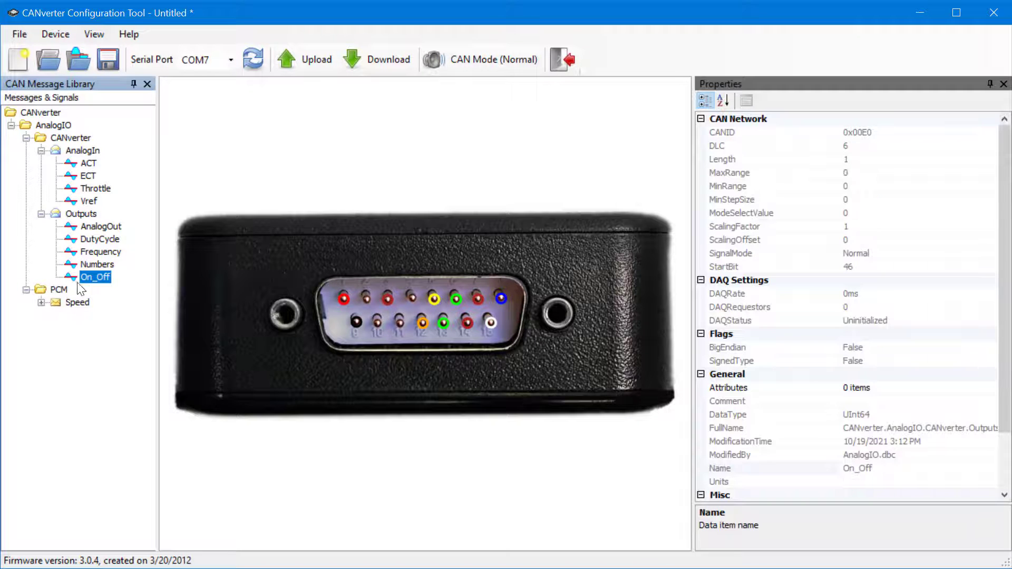
left_click(41, 302)
left_click(84, 315)
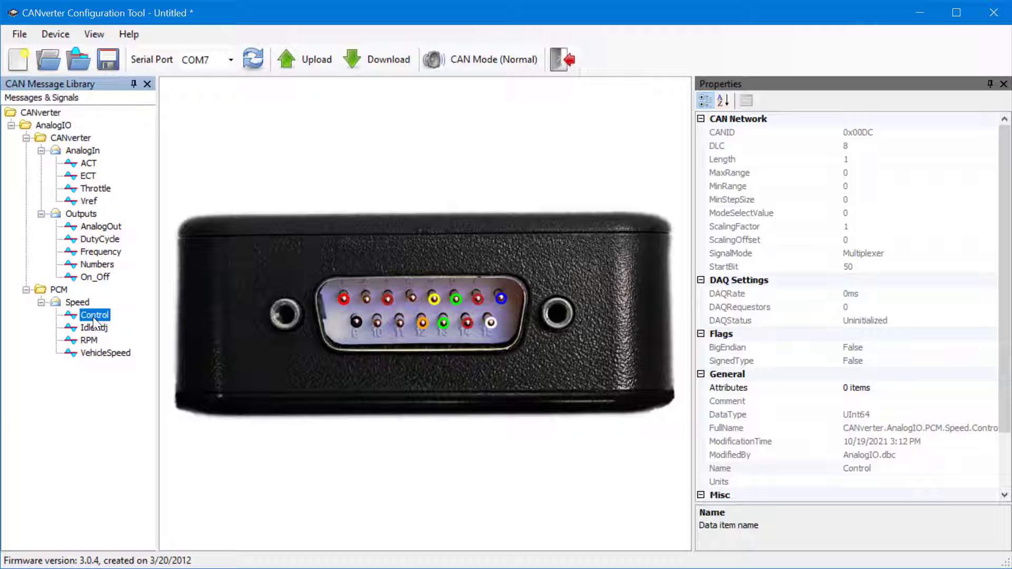
left_click(480, 300)
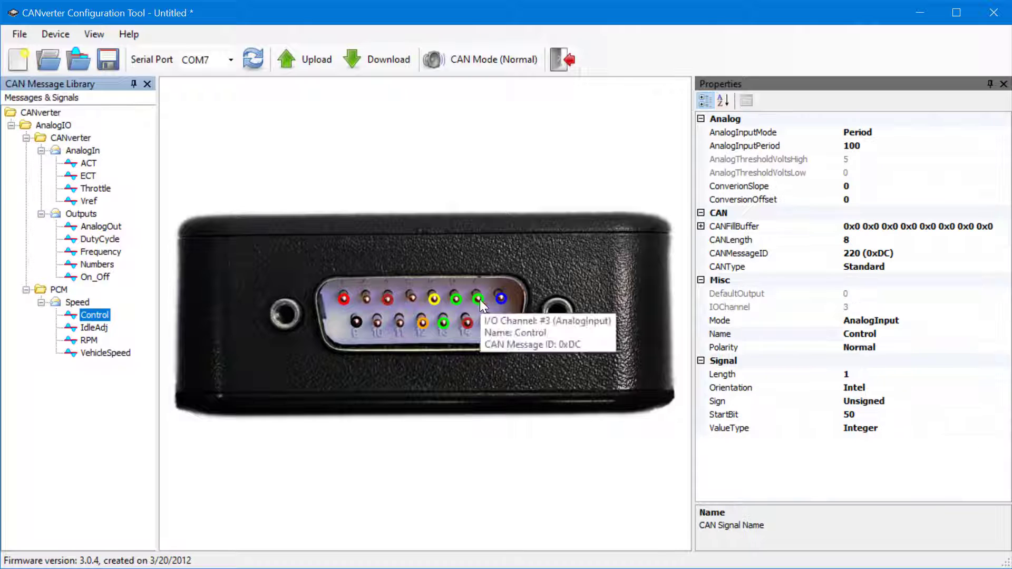
left_click(973, 320)
left_click(1004, 320)
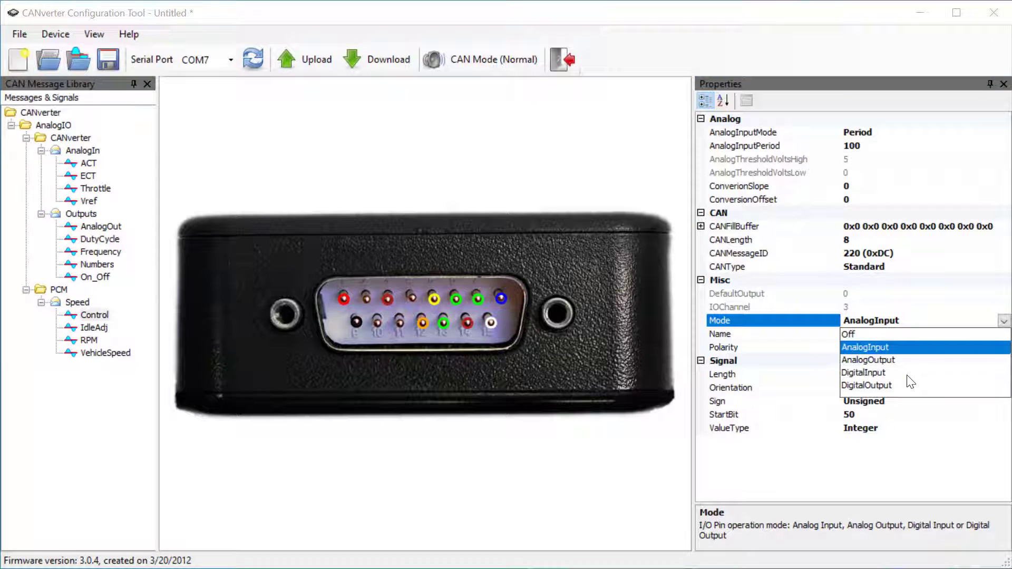
left_click(865, 372)
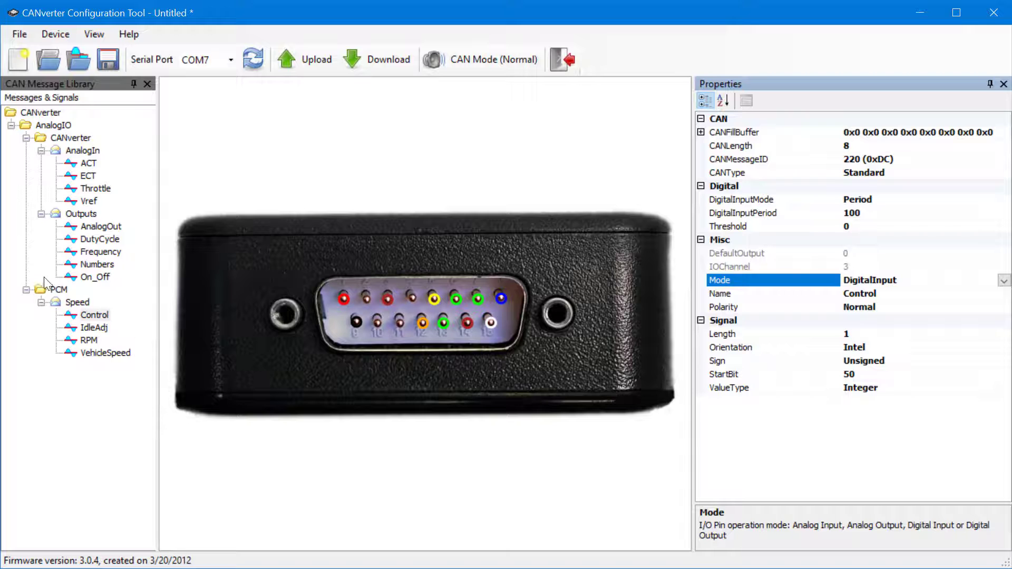
Assign the On_Off signal to connector pin 14 in DigitalOutput mode
left_click_drag(93, 278, 471, 332)
left_click(959, 324)
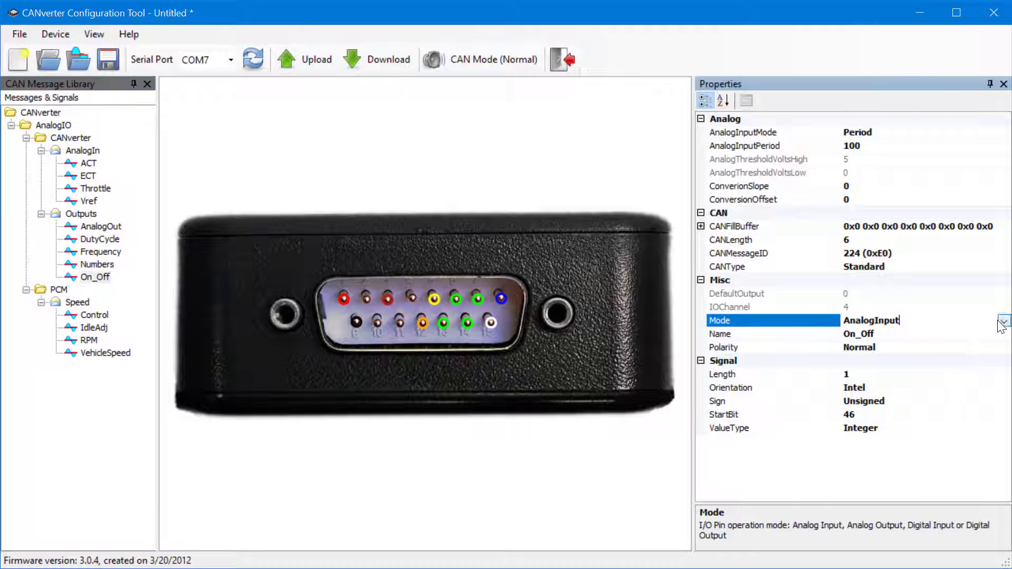
left_click(1003, 322)
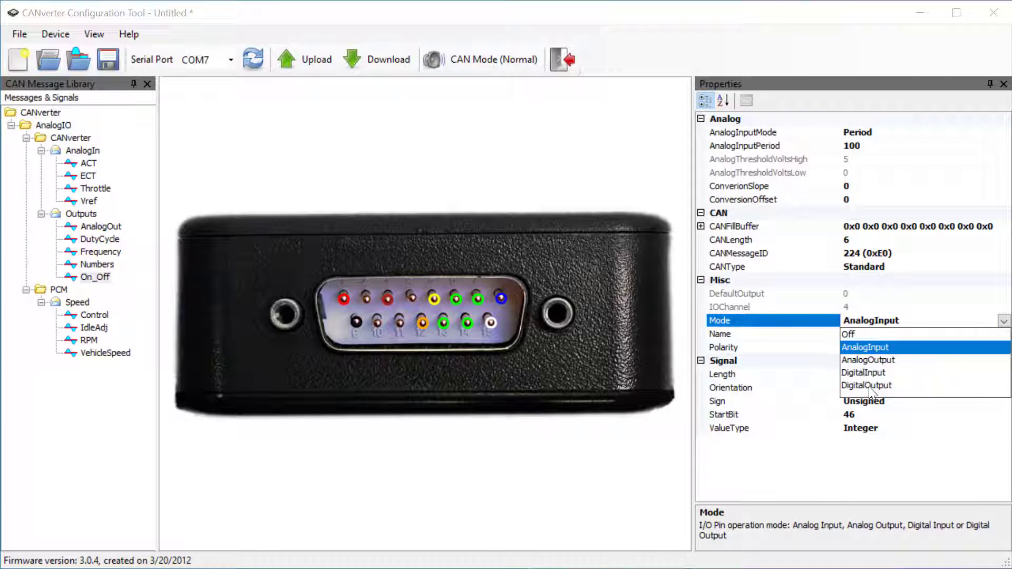
left_click(869, 387)
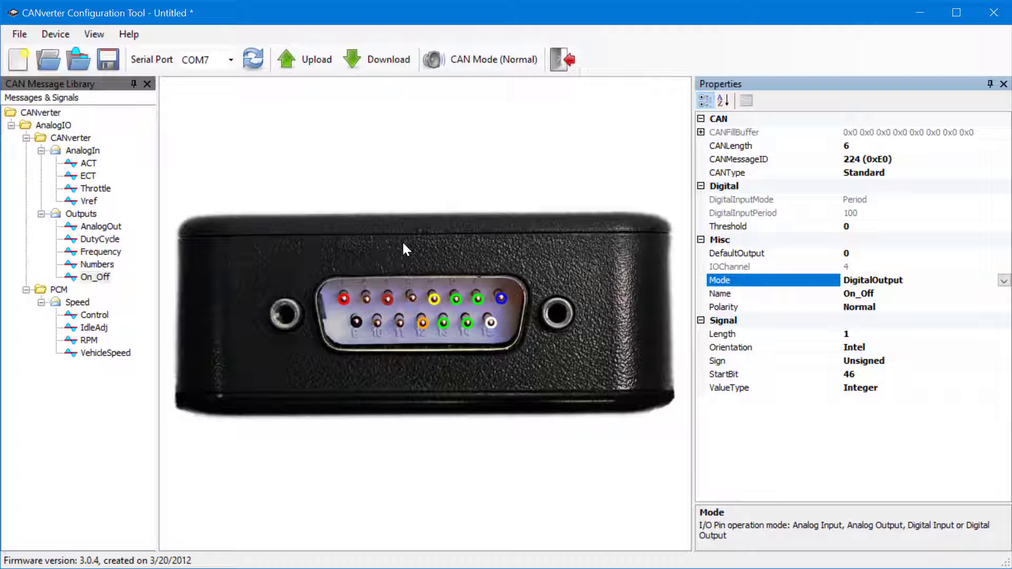
Map the RPM signal onto the PWM pin with Frequency chosen as the signal type
mouse_move(387, 297)
left_click_drag(95, 277, 390, 300)
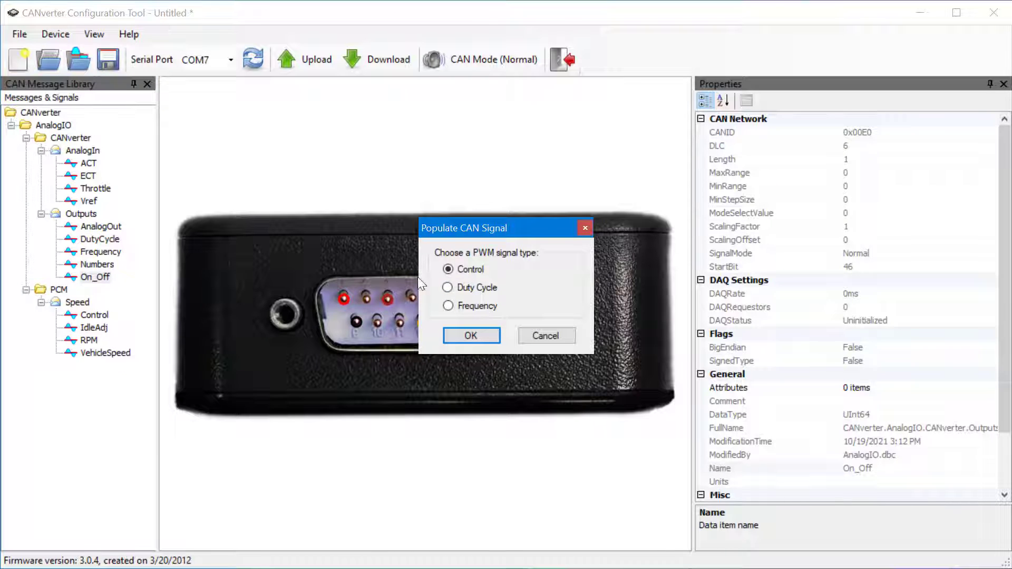
left_click(449, 306)
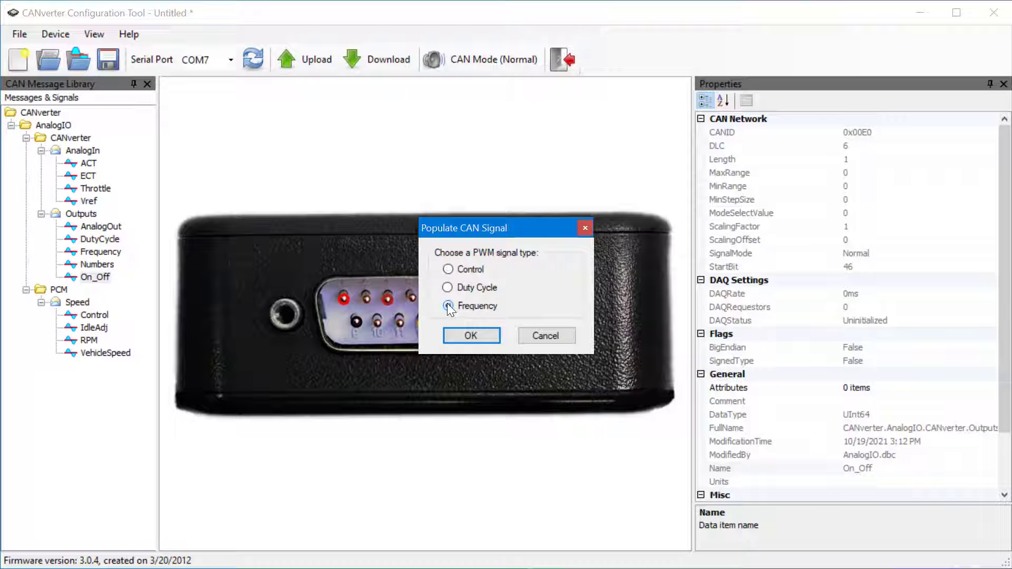
left_click(462, 334)
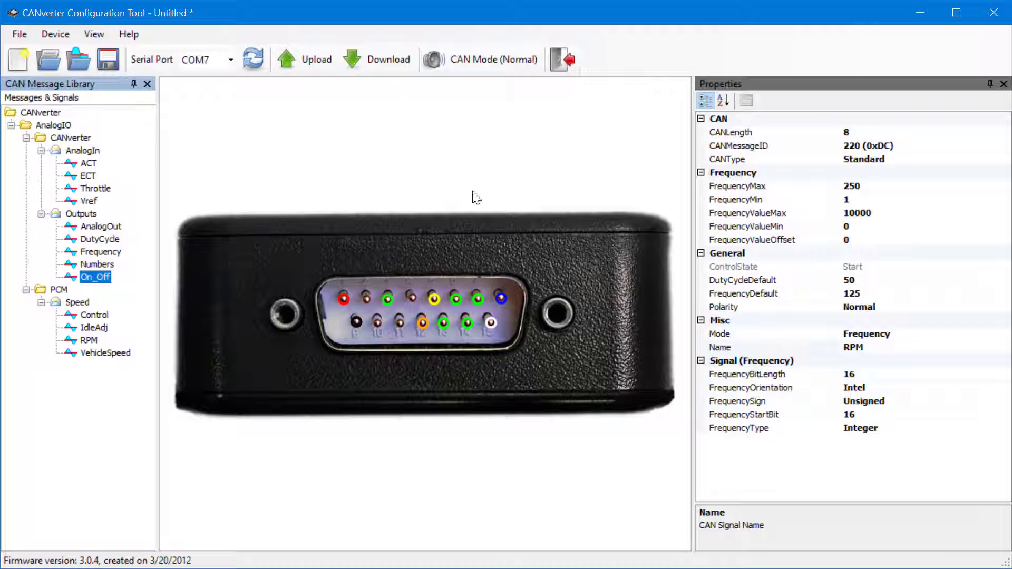
Save the configuration as My Config.ccfx in D:\CANverter
left_click(106, 63)
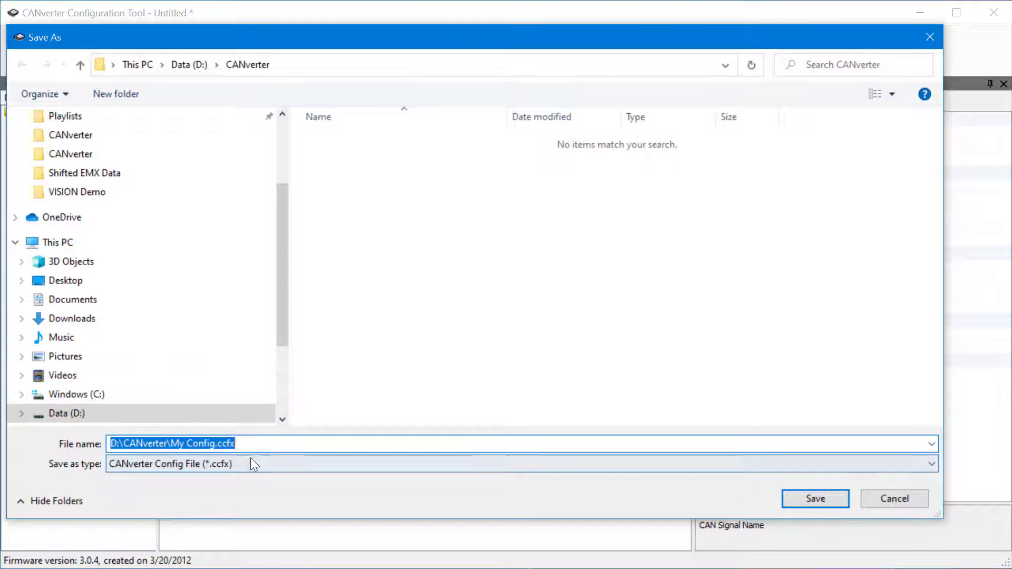
left_click(805, 495)
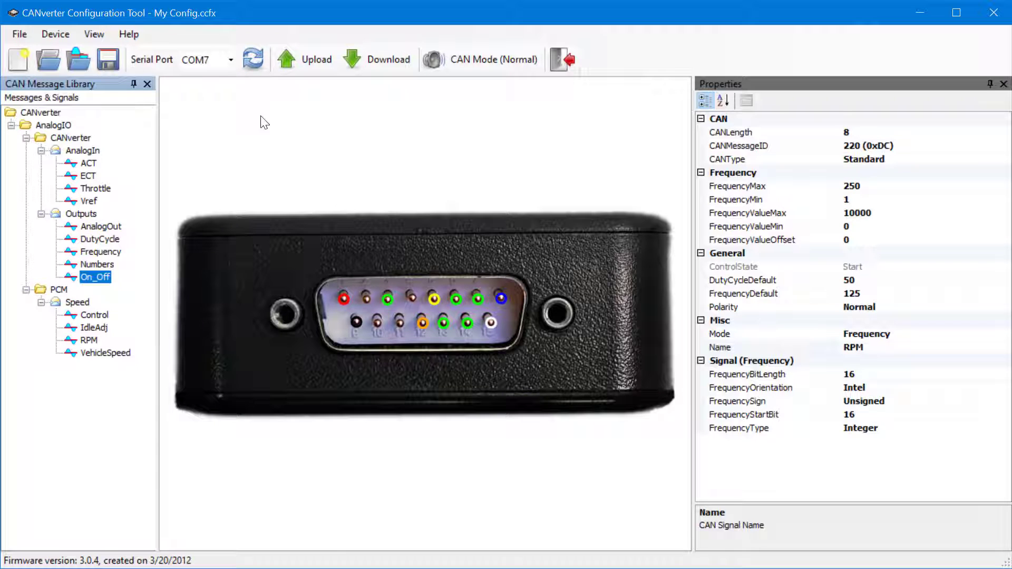
Confirm the CANverter is ready on COM7 and download the configuration, approving the replacement
left_click(254, 62)
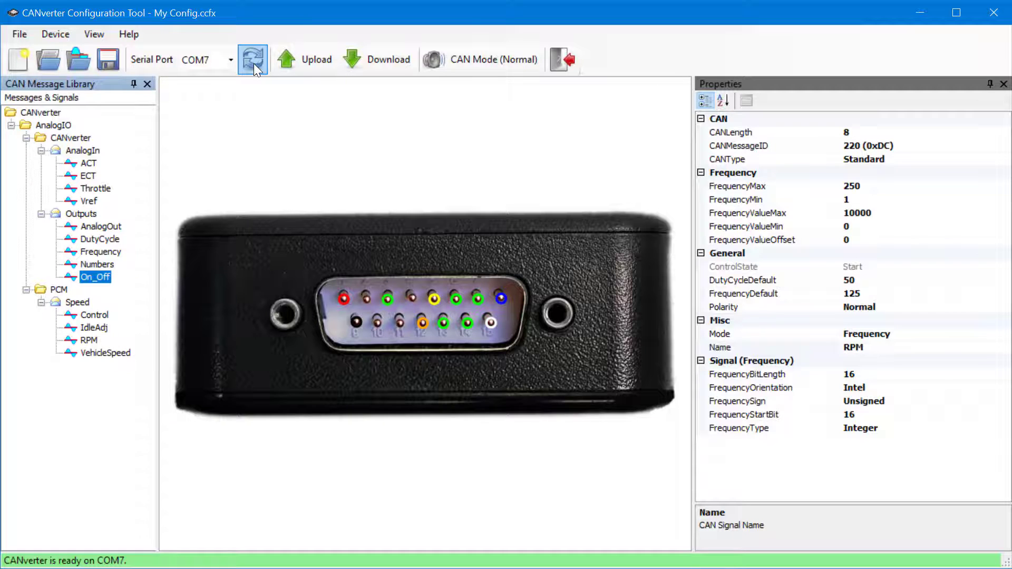
left_click(383, 61)
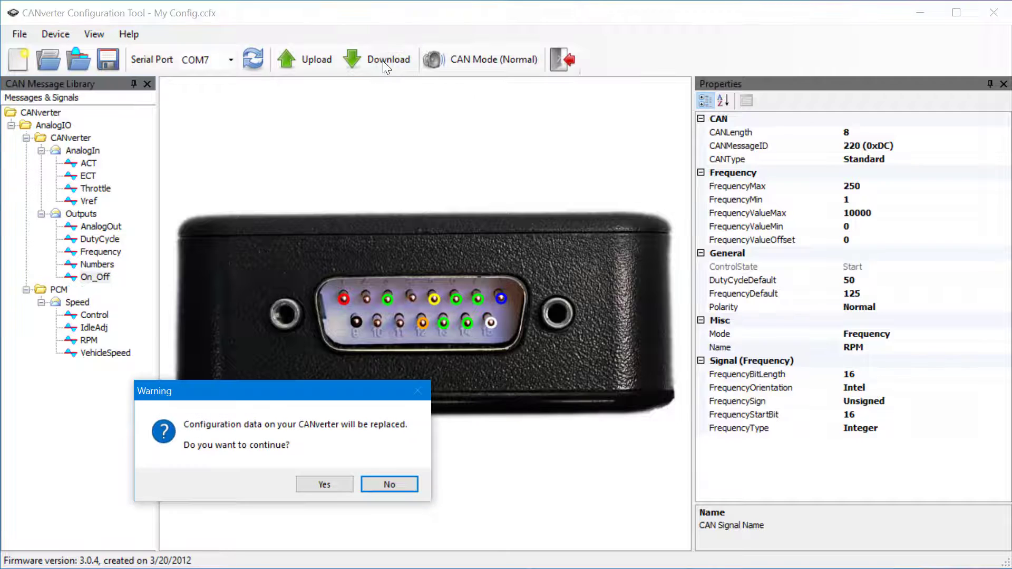
left_click(319, 489)
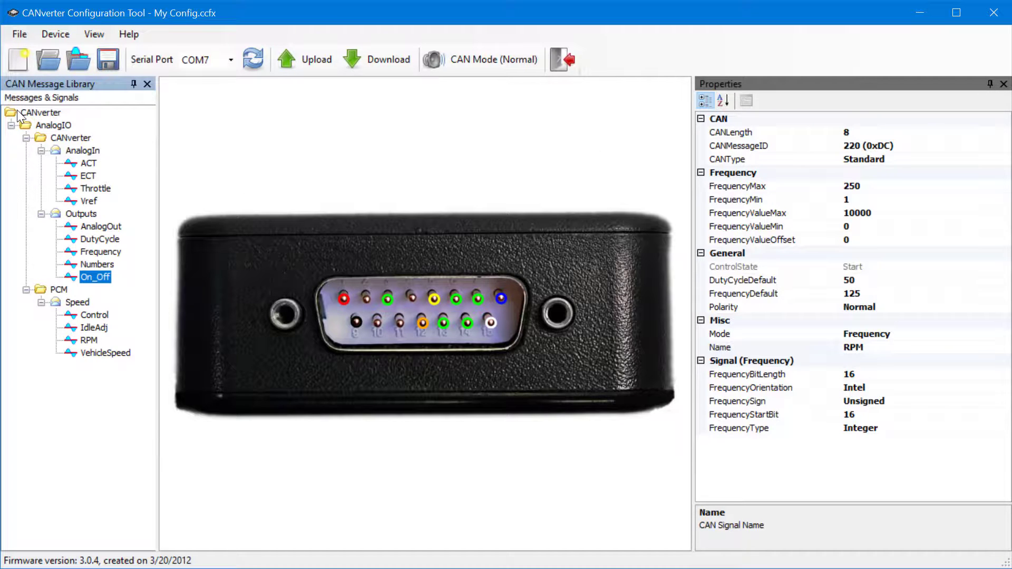
Start a new configuration, upload the device's settings, and inspect the RPM and other pins
left_click(19, 62)
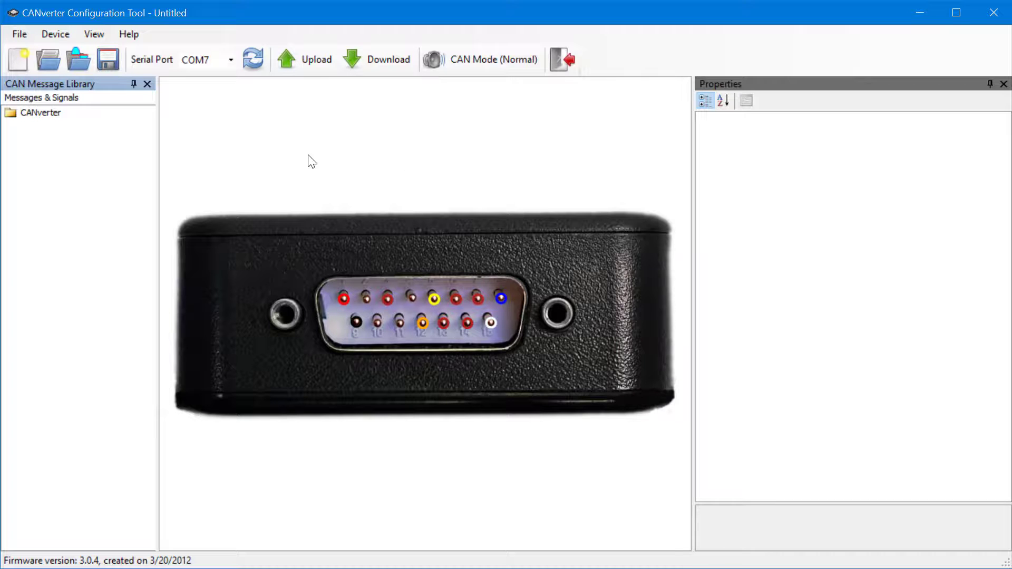
left_click(254, 63)
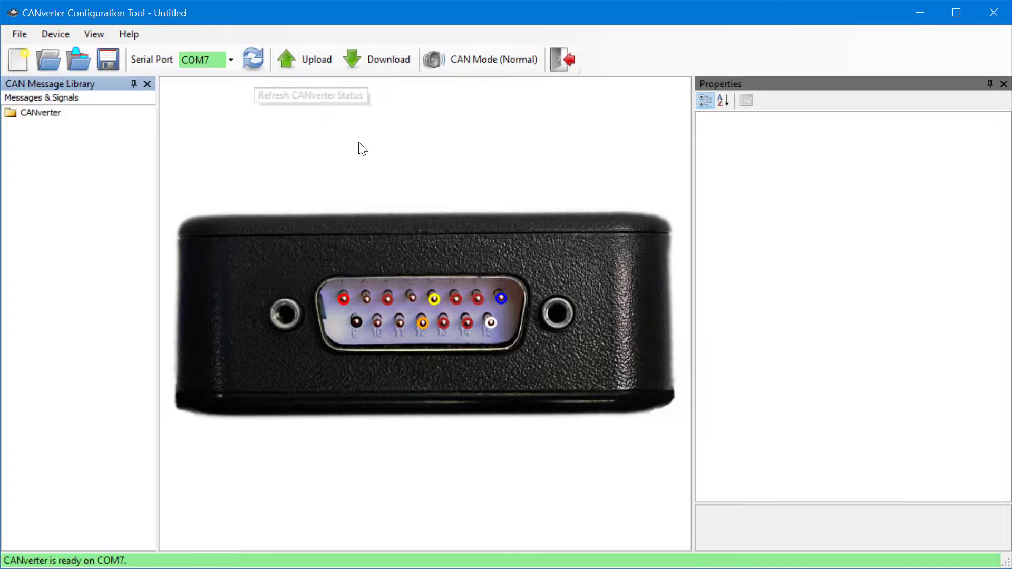
left_click(308, 59)
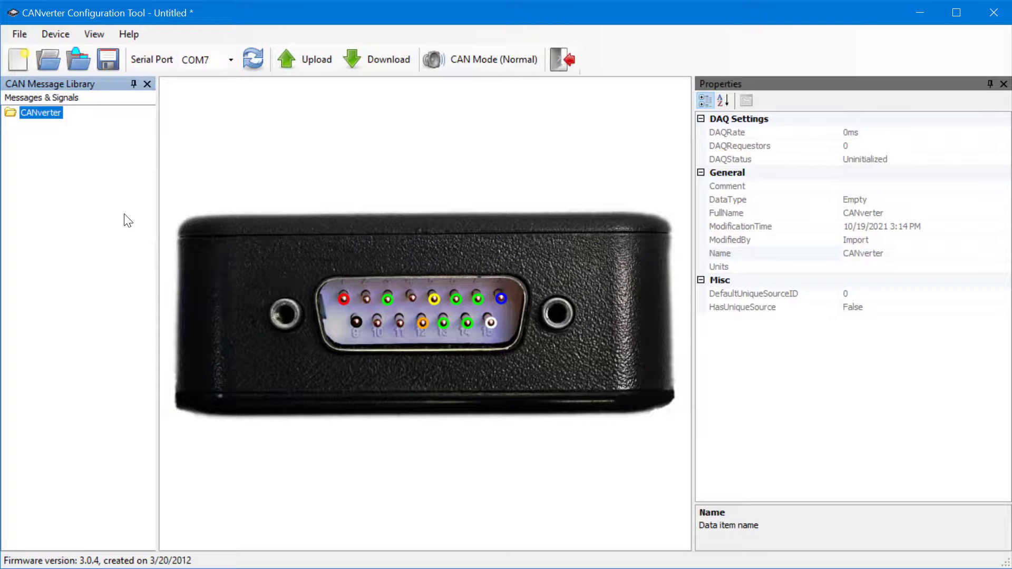
left_click(391, 301)
left_click(457, 301)
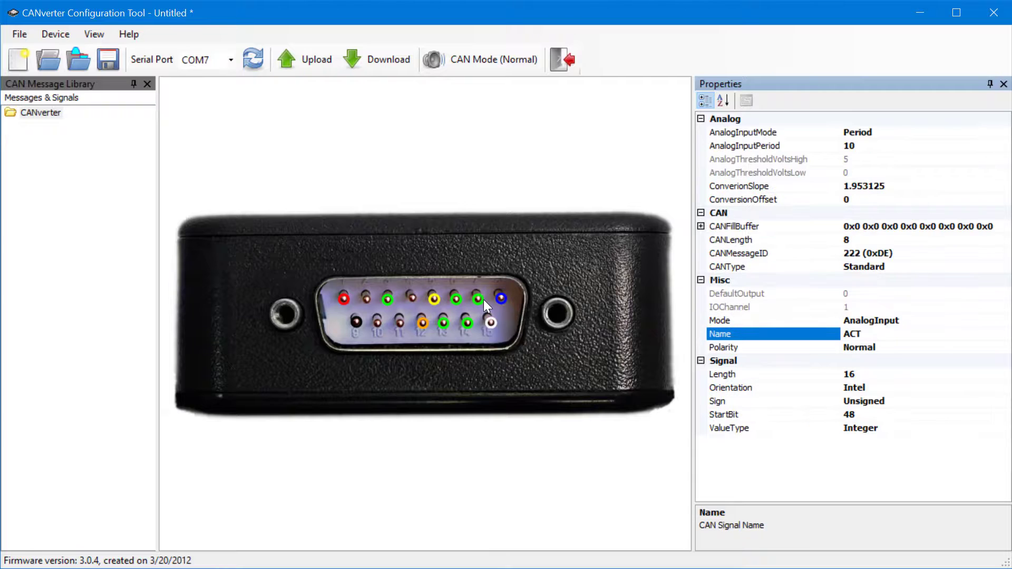